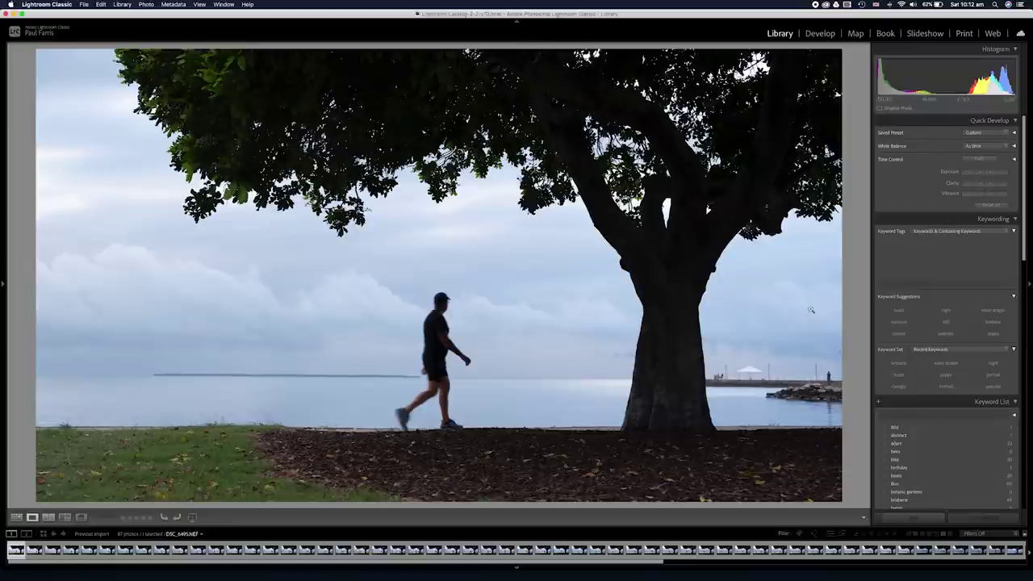
# Step: Step forward five frames through the walker sequence to the shot of two joggers by the tree
pyautogui.press('Right')
pyautogui.press('Right')
pyautogui.press('Right')
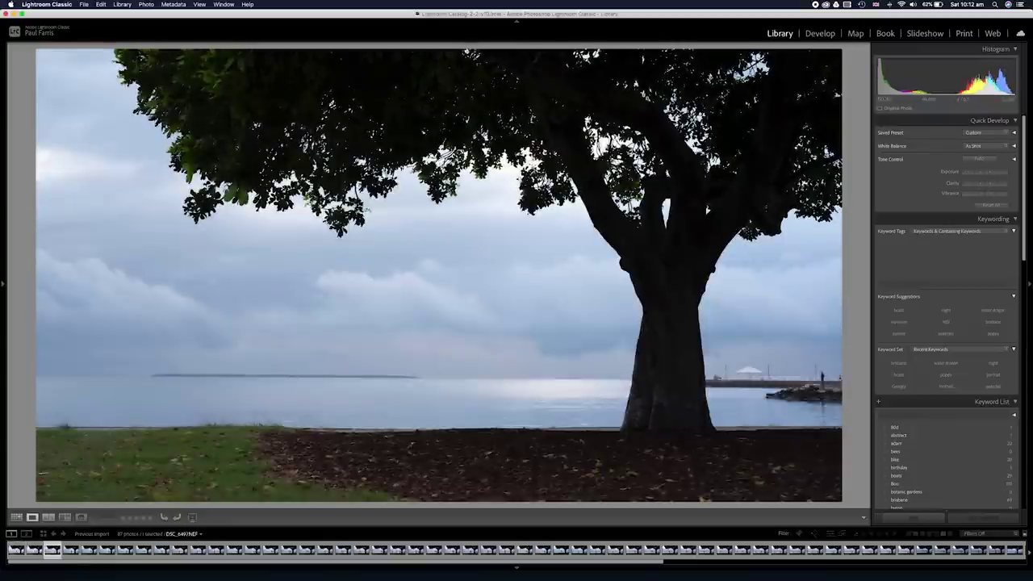
pyautogui.press('Right')
pyautogui.press('Right')
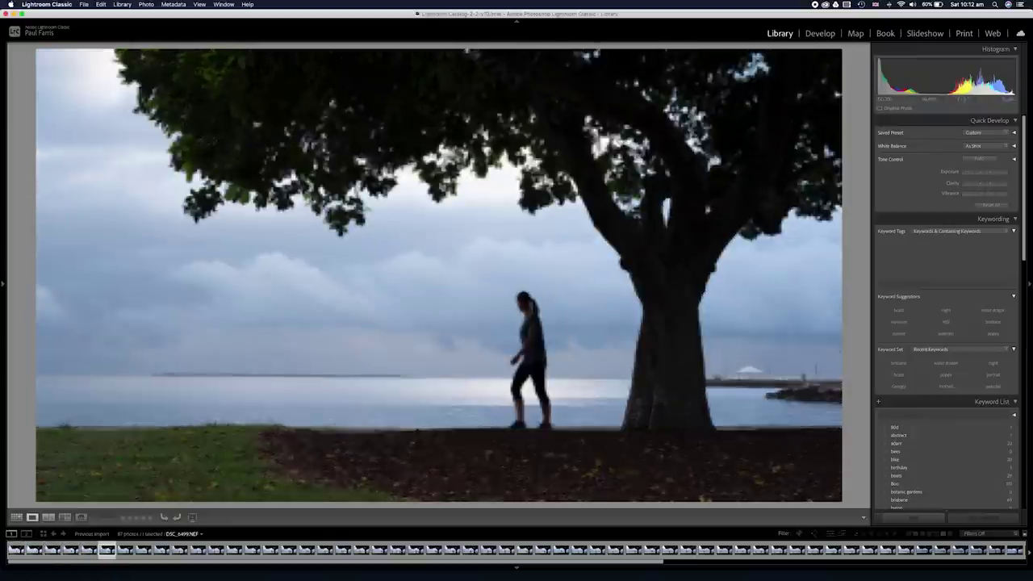
pyautogui.press('Right')
pyautogui.press('Right')
pyautogui.press('Right')
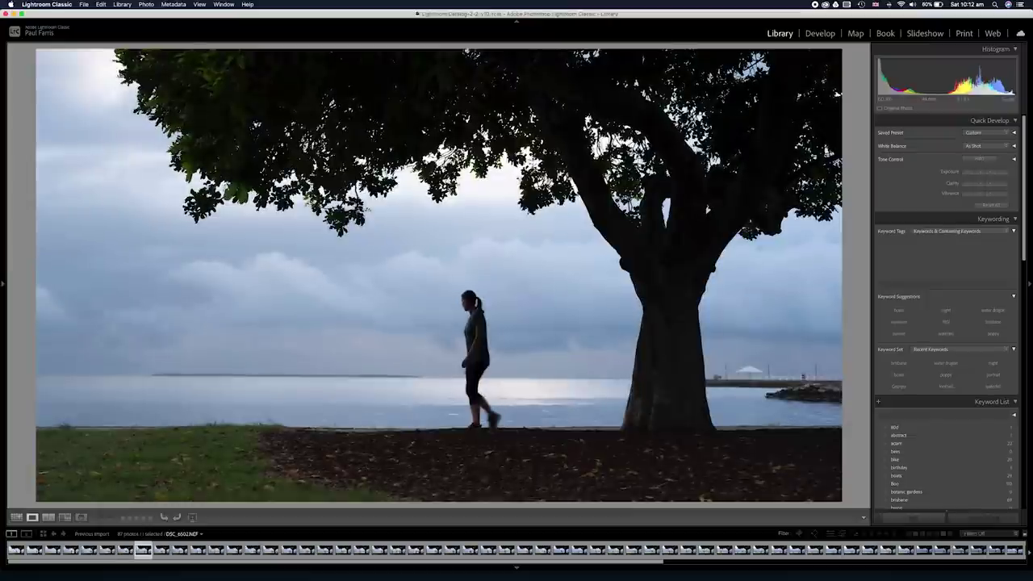
pyautogui.press('Right')
pyautogui.press('Right')
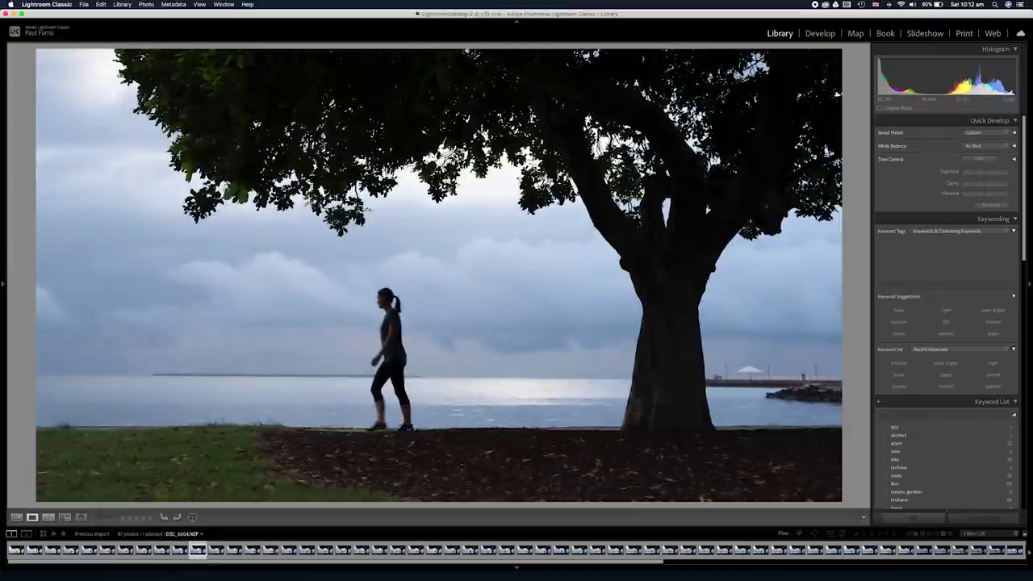
pyautogui.press('Right')
pyautogui.press('Right')
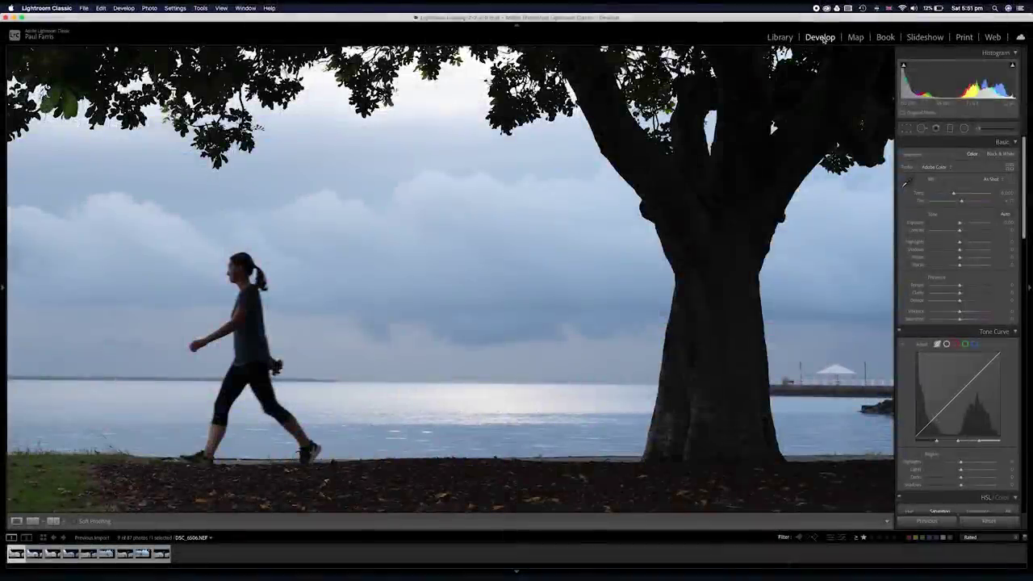
# Step: Crop tighter so the walker sits on the left third and the trunk near the right edge
pyautogui.click(907, 129)
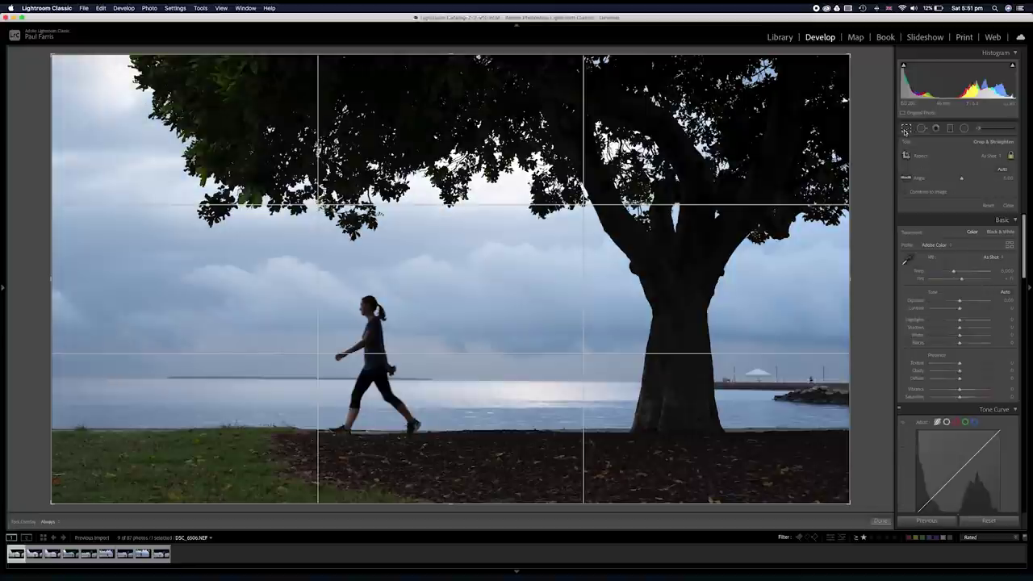
pyautogui.moveTo(857, 58); pyautogui.dragTo(715, 131)
pyautogui.moveTo(638, 247); pyautogui.dragTo(528, 263)
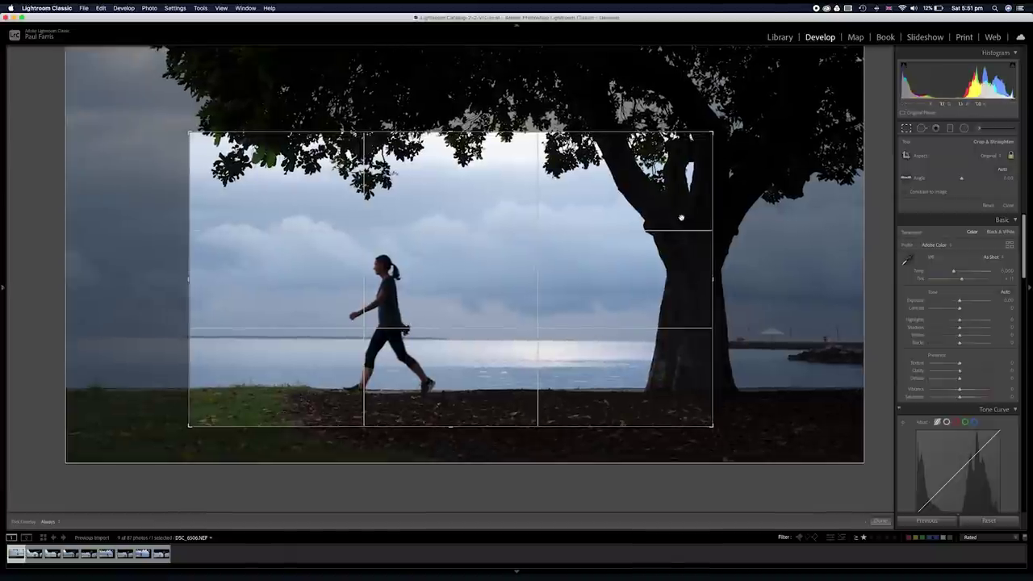
pyautogui.moveTo(678, 223)
pyautogui.mouseDown()
pyautogui.moveTo(672, 231)
pyautogui.moveTo(672, 212)
pyautogui.mouseUp()
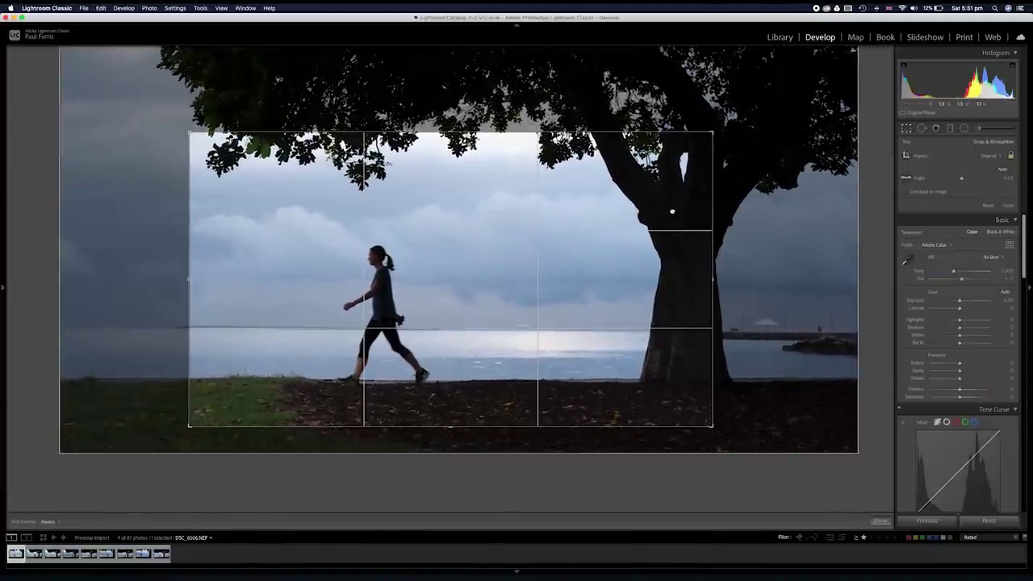
pyautogui.moveTo(189, 132); pyautogui.dragTo(195, 135)
pyautogui.moveTo(291, 180); pyautogui.dragTo(307, 196)
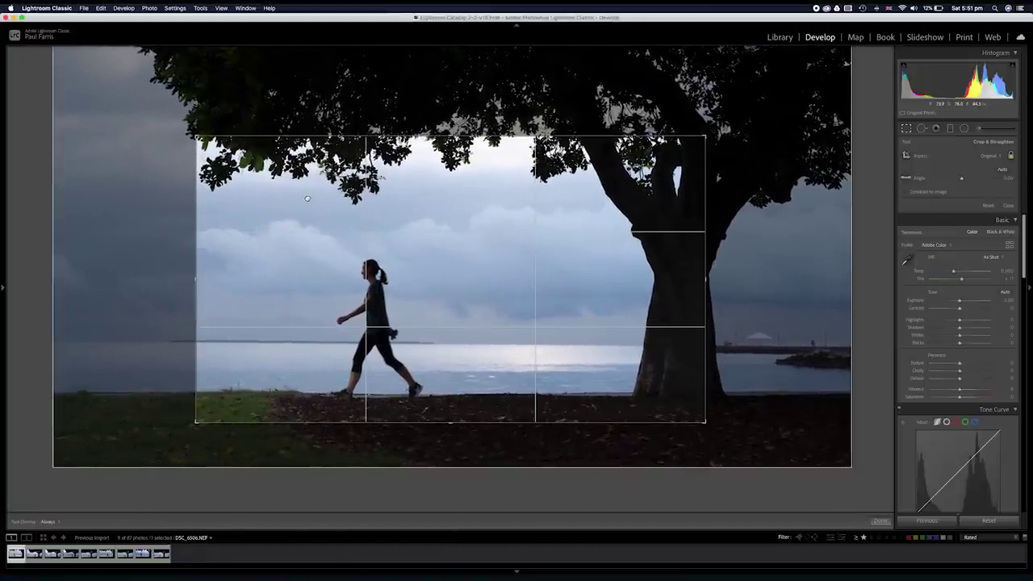
pyautogui.press('Return')
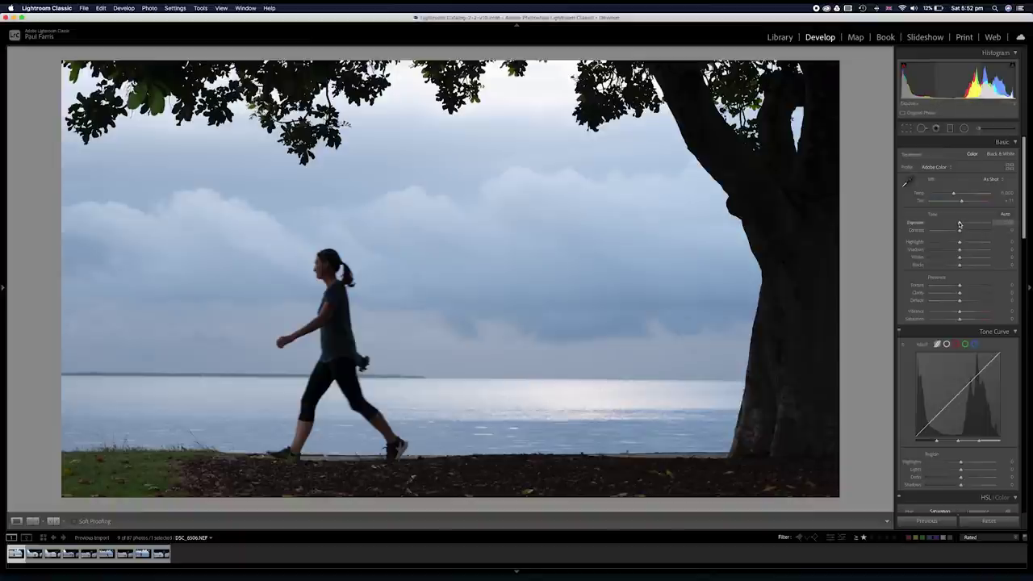
# Step: Lower Exposure, deepen Blacks and raise Highlights slightly, comparing with the original before/after view
pyautogui.moveTo(960, 224); pyautogui.dragTo(928, 250)
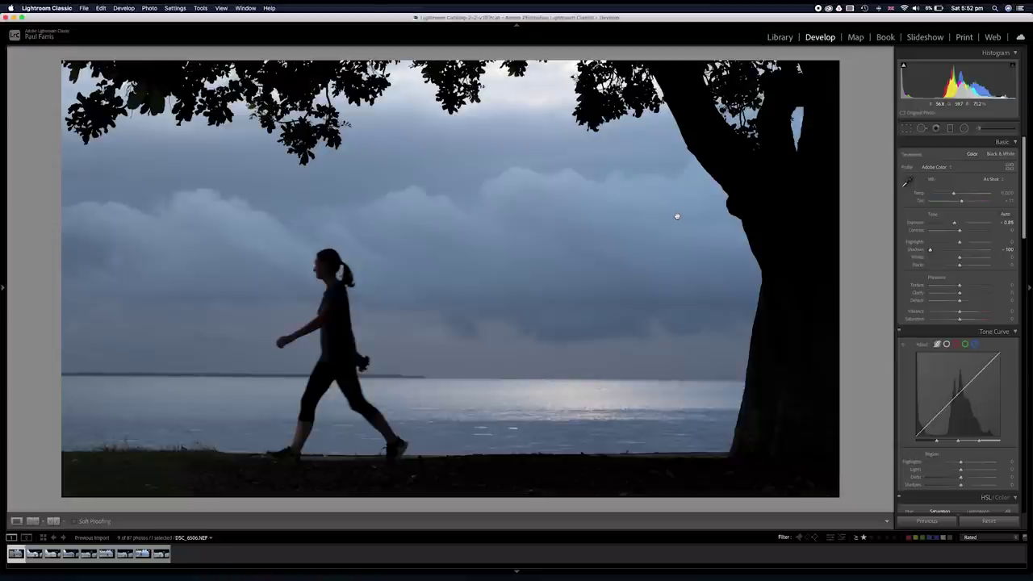
pyautogui.press('\\')
pyautogui.press('\\')
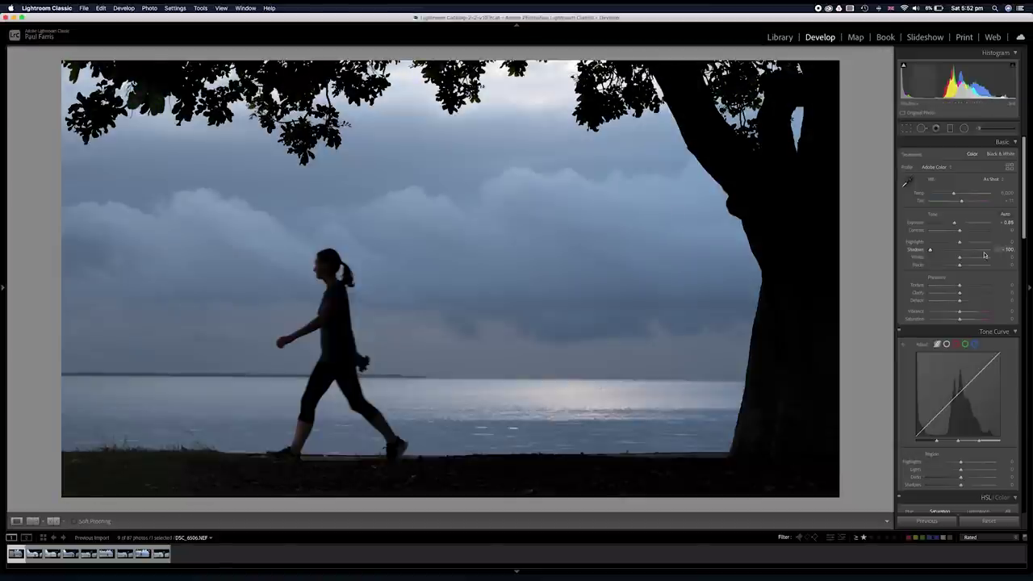
pyautogui.moveTo(960, 266); pyautogui.dragTo(936, 265)
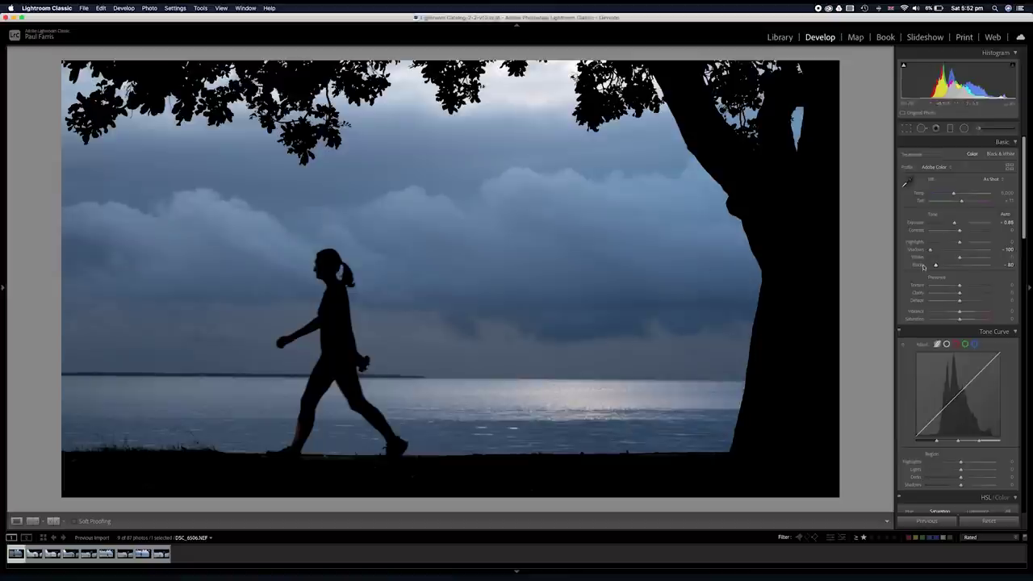
pyautogui.moveTo(959, 242); pyautogui.dragTo(963, 231)
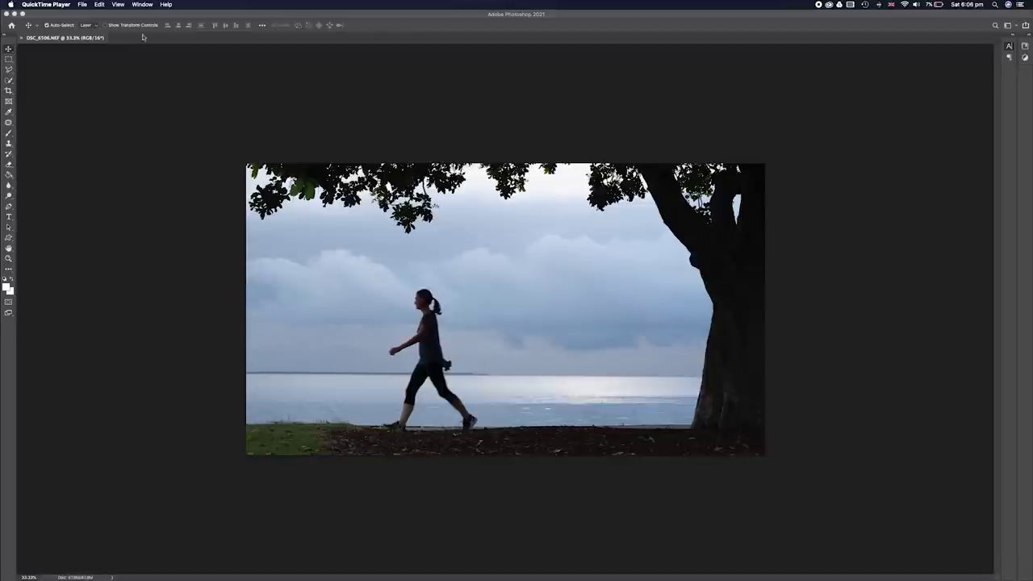
# Step: Bring the Photoshop window to the front
pyautogui.click(71, 13)
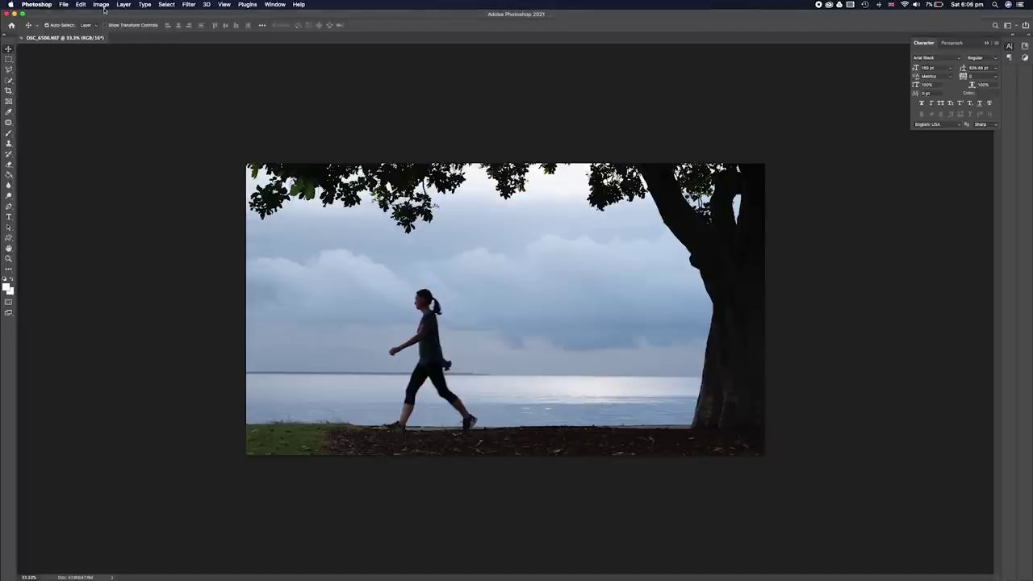
# Step: Apply a Levels adjustment with black input 94, midtone 1.04 and white input 241
pyautogui.click(102, 4)
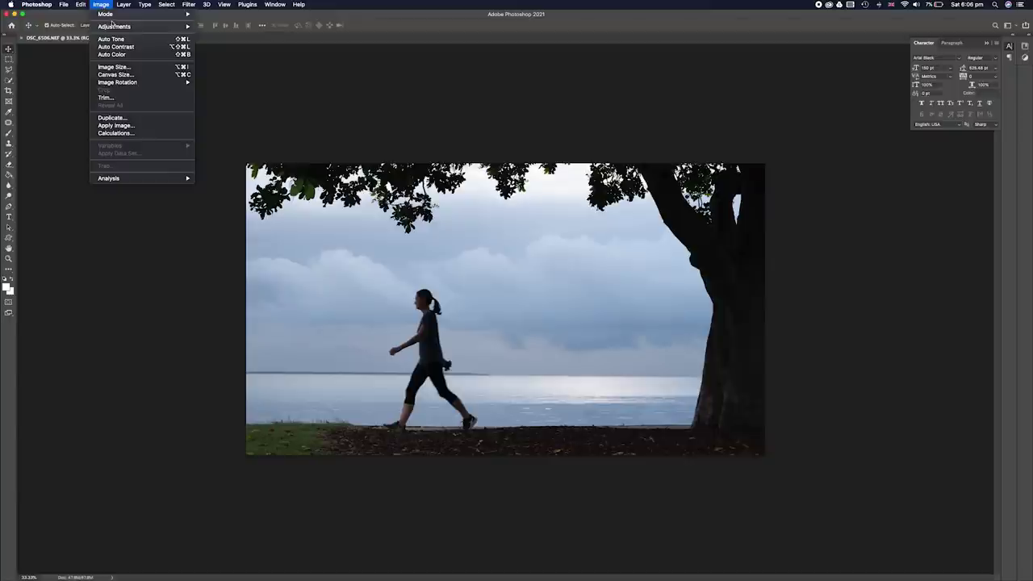
pyautogui.moveTo(114, 29)
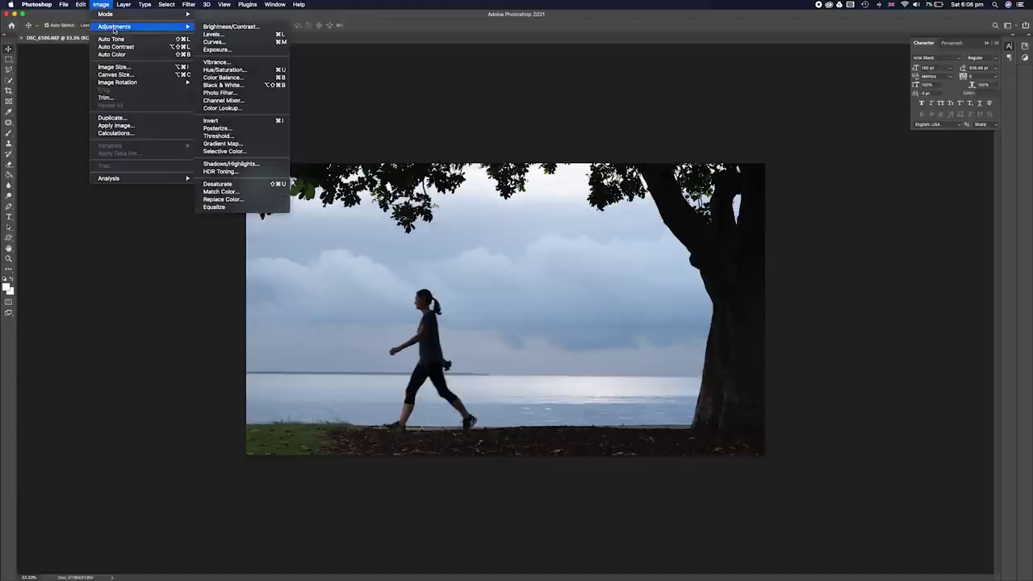
pyautogui.click(242, 37)
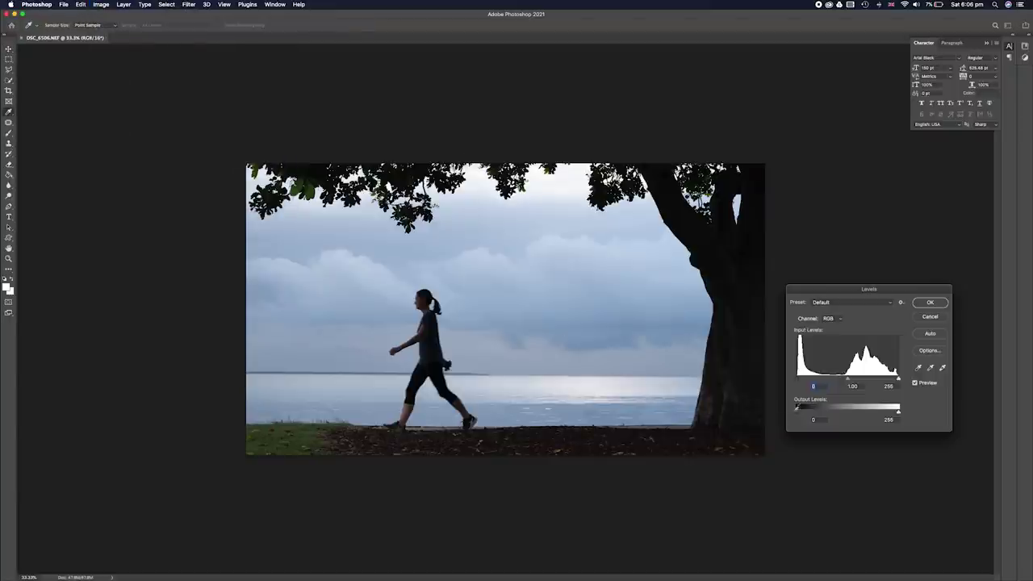
pyautogui.moveTo(823, 288); pyautogui.dragTo(707, 242)
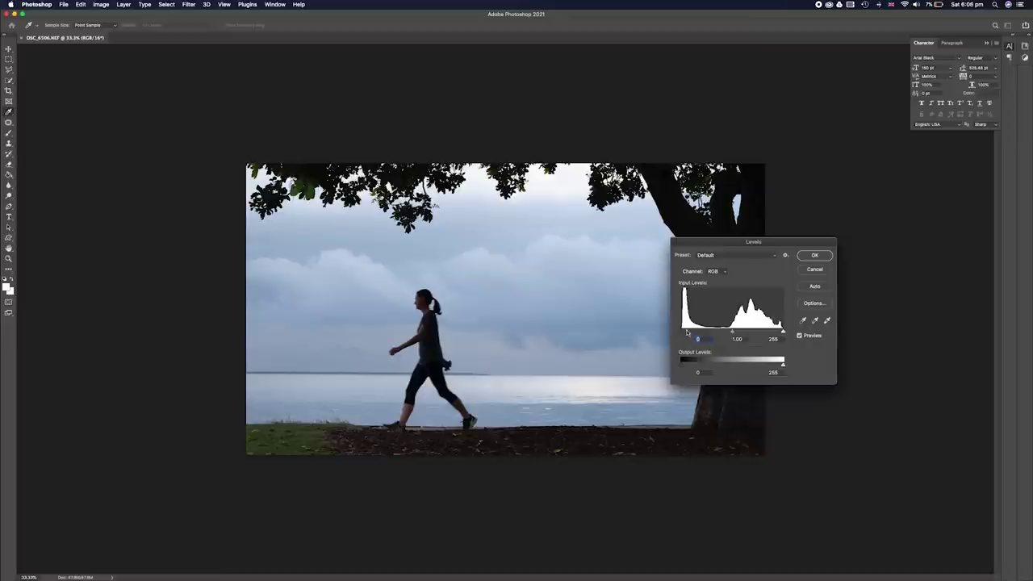
pyautogui.moveTo(682, 334); pyautogui.dragTo(719, 333)
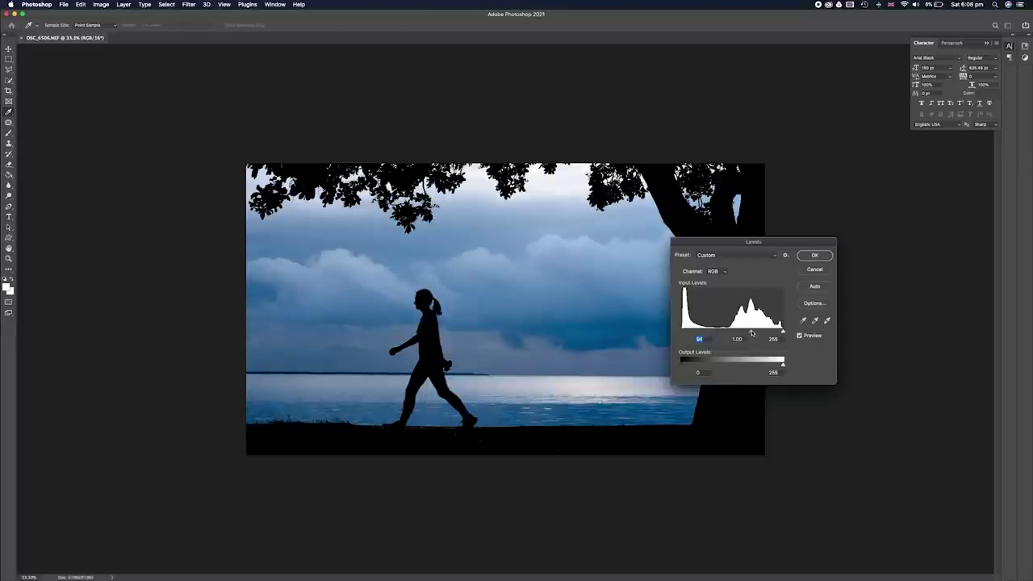
pyautogui.moveTo(751, 333); pyautogui.dragTo(750, 332)
pyautogui.moveTo(781, 332); pyautogui.dragTo(775, 334)
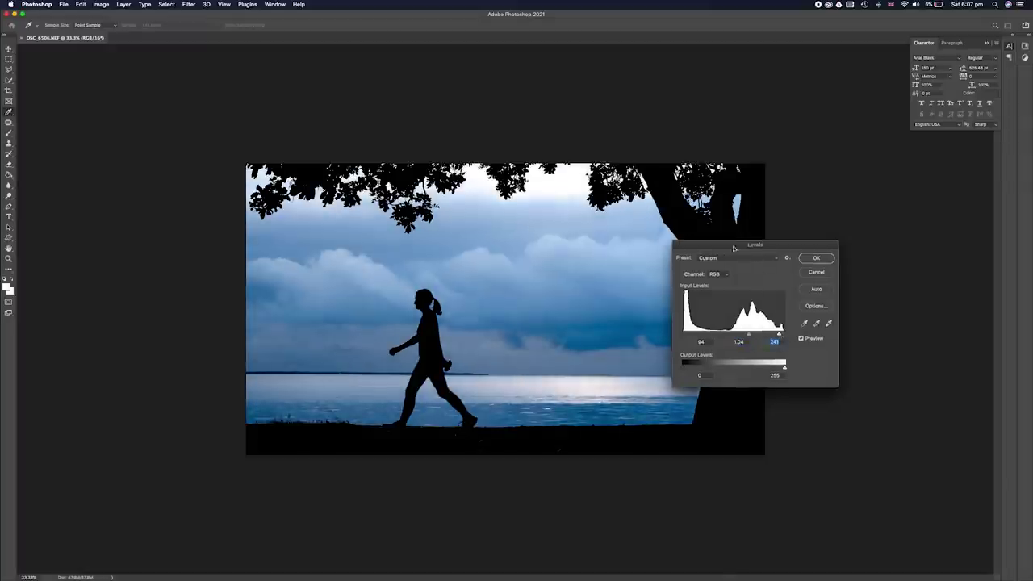
pyautogui.moveTo(730, 242); pyautogui.dragTo(815, 258)
pyautogui.click(899, 271)
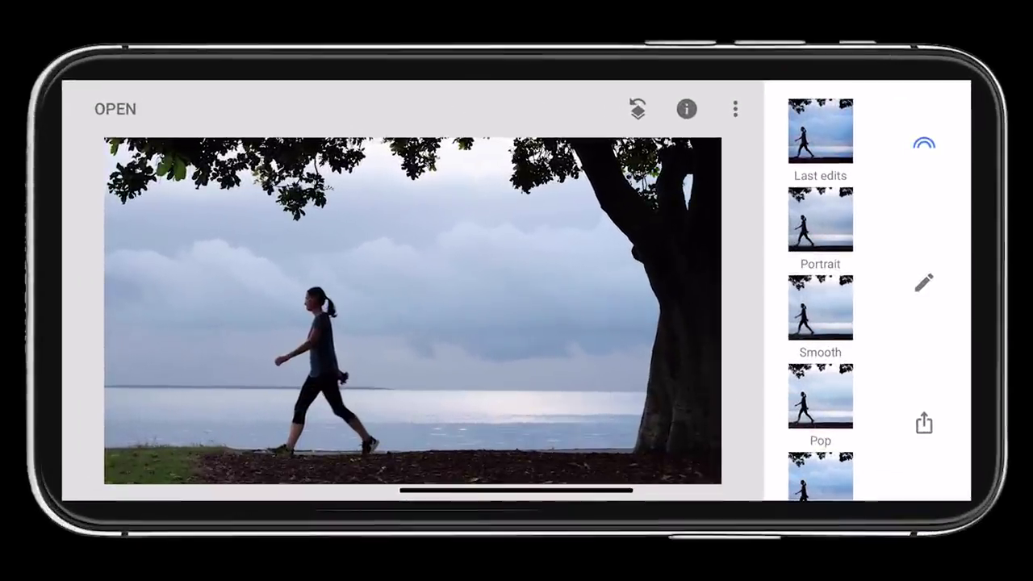
# Step: In Snapseed's Tune Image, drag Shadows down to -100 and apply the adjustment
pyautogui.click(923, 283)
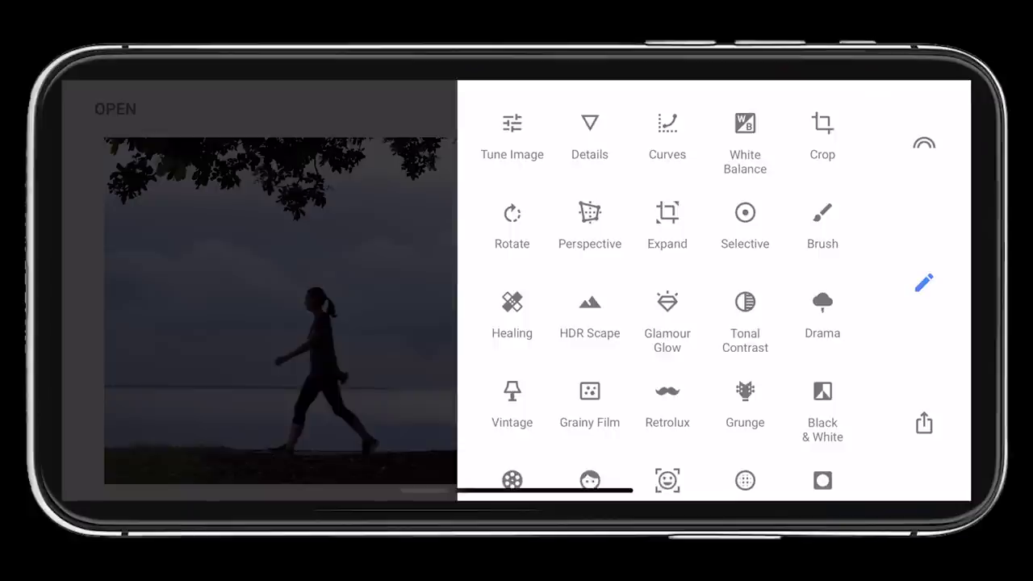
pyautogui.click(511, 138)
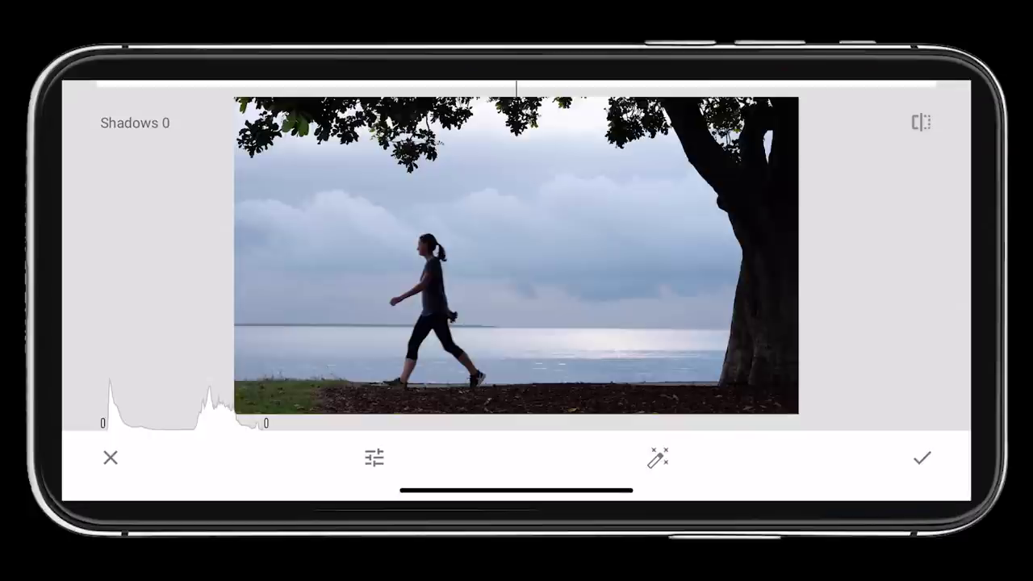
pyautogui.moveTo(516, 255); pyautogui.dragTo(97, 255)
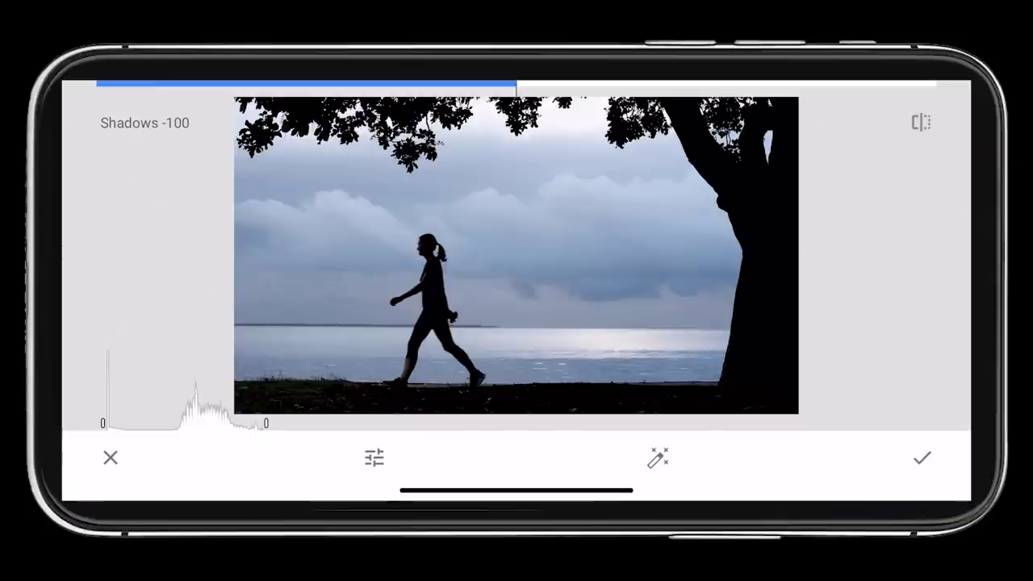
pyautogui.click(921, 457)
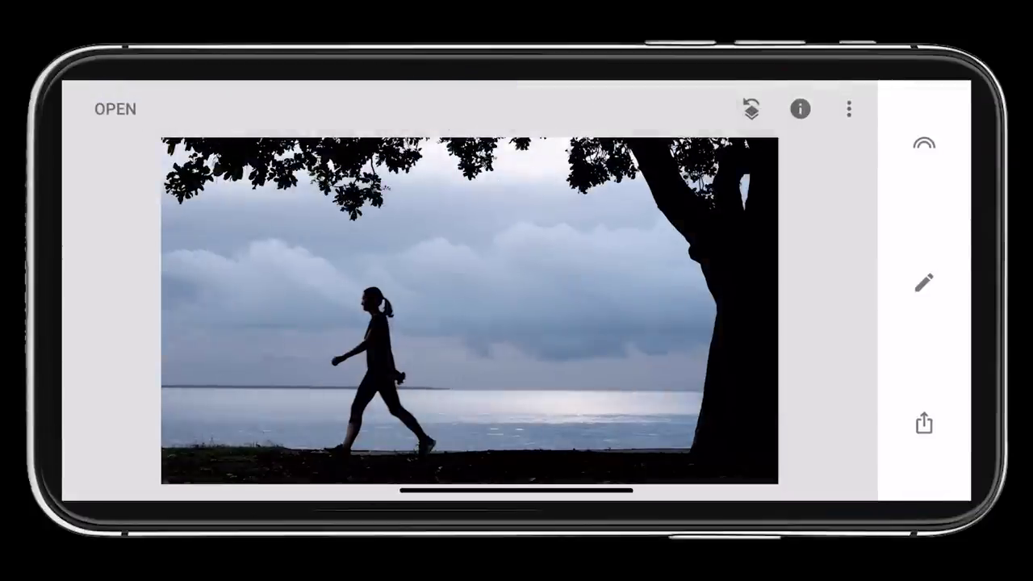